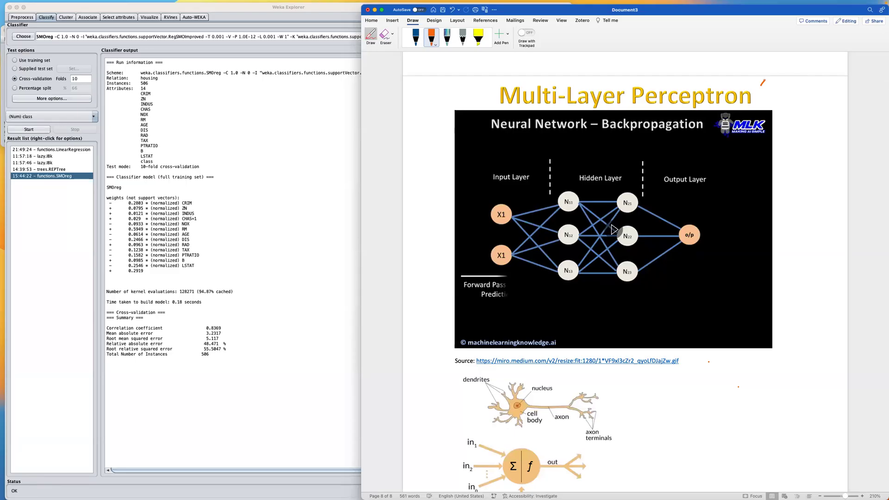
- Handwrite orange '(MLP)' after the Multi-Layer Perceptron title and 'ANN' beside the network image
mouse_move(762, 81)
mouse_down()
mouse_move(762, 104)
mouse_move(781, 86)
mouse_move(785, 101)
mouse_move(790, 91)
mouse_move(802, 104)
mouse_move(811, 85)
mouse_move(805, 92)
mouse_move(814, 117)
mouse_up()
click(791, 100)
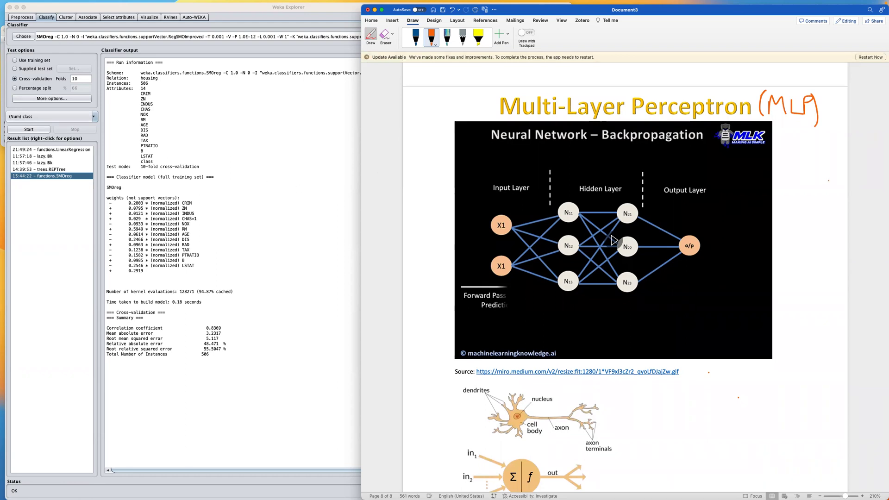
mouse_move(794, 160)
mouse_down()
mouse_move(800, 140)
mouse_move(806, 160)
mouse_move(813, 149)
mouse_move(823, 156)
mouse_move(824, 142)
mouse_move(827, 160)
mouse_move(839, 131)
mouse_up()
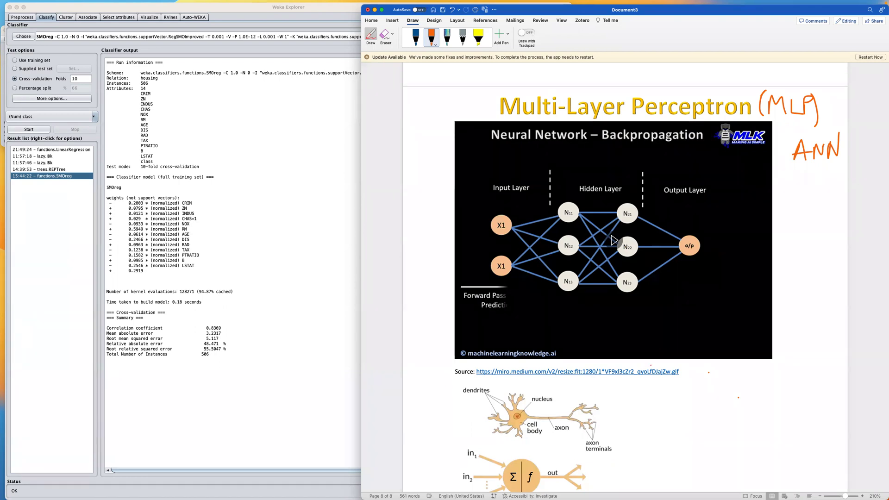
- Handwrite an orange 'C' right of the network image with an 'R' below it
scroll(625, 278, down, 2)
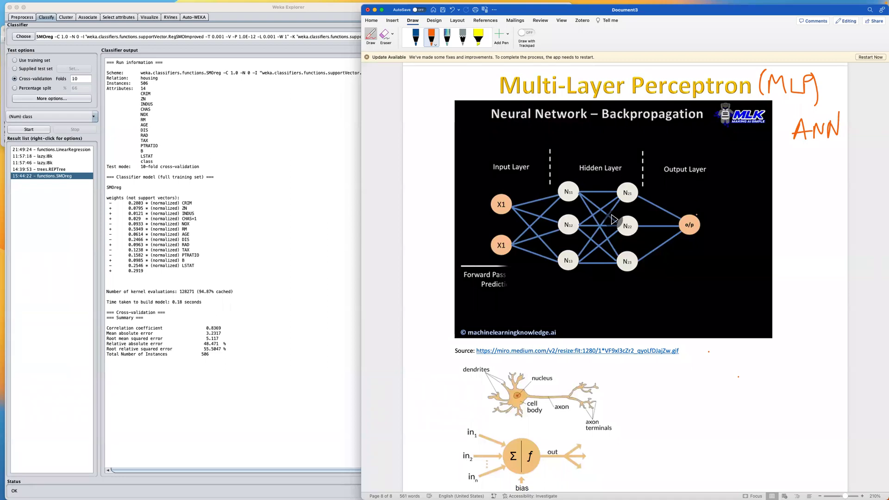
drag(794, 220, 794, 228)
mouse_move(788, 239)
mouse_down()
mouse_move(787, 248)
mouse_move(807, 249)
mouse_up()
- Add orange 'S –' and 'L' list entries and a downward arrow left of the list
mouse_move(728, 356)
mouse_down()
mouse_move(713, 371)
mouse_move(740, 369)
mouse_move(715, 391)
mouse_move(725, 382)
mouse_move(737, 390)
mouse_up()
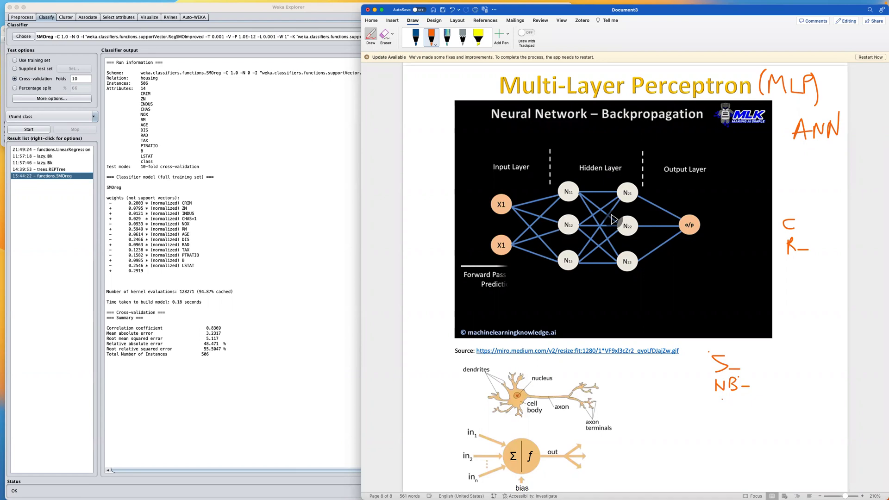
mouse_move(721, 401)
mouse_down()
mouse_move(727, 416)
mouse_move(717, 429)
mouse_move(749, 431)
mouse_up()
mouse_move(704, 358)
mouse_down()
mouse_move(704, 429)
mouse_move(712, 428)
mouse_up()
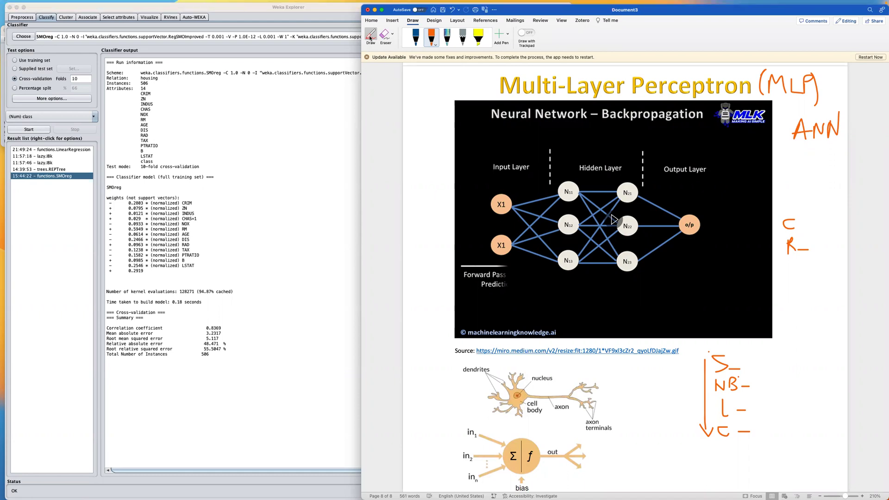
- Play the embedded backpropagation GIF to show the forward pass
click(613, 220)
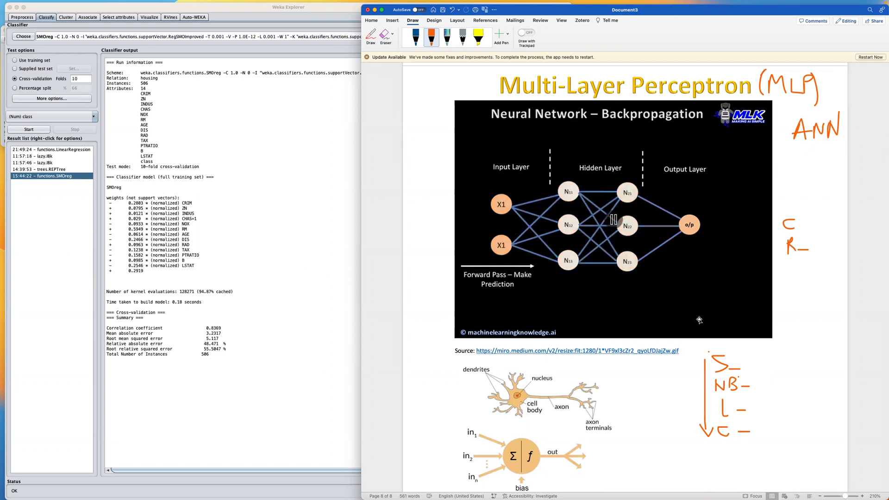
- With the orange pen, add an up arrow after NB, an arrow after L, and 'P — ?' below
scroll(759, 379, down, 1)
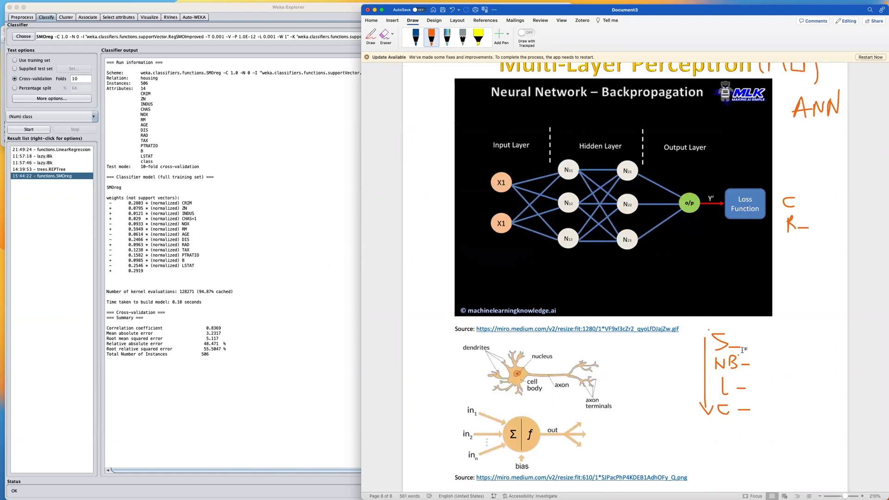
scroll(741, 350, up, 1)
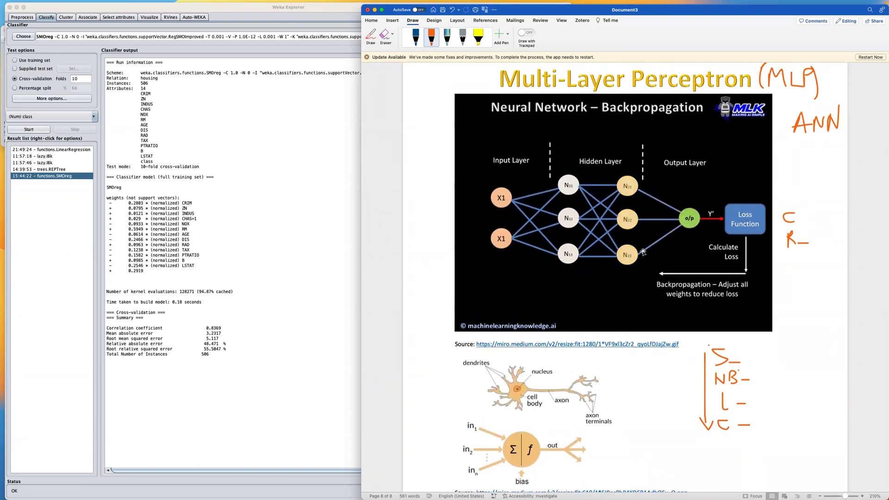
click(432, 42)
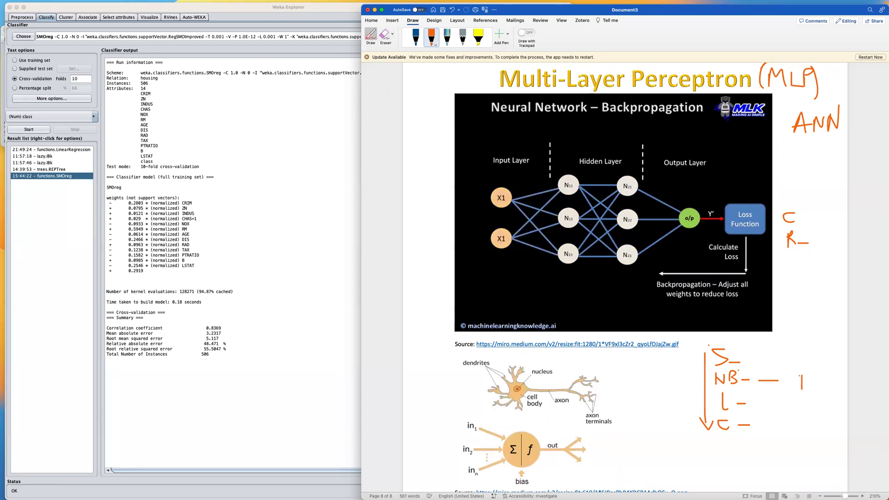
drag(795, 379, 816, 380)
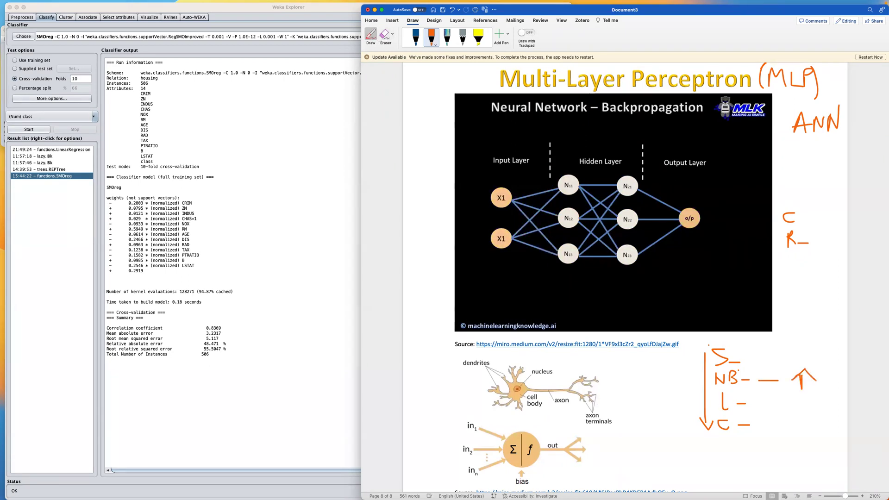
drag(761, 405, 818, 407)
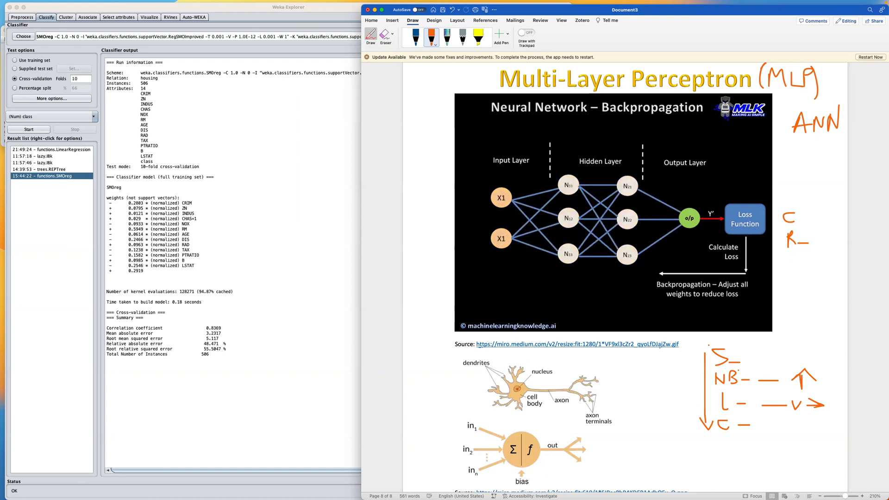
mouse_move(727, 454)
mouse_down()
mouse_move(761, 451)
mouse_move(777, 453)
mouse_move(773, 461)
mouse_up()
click(775, 467)
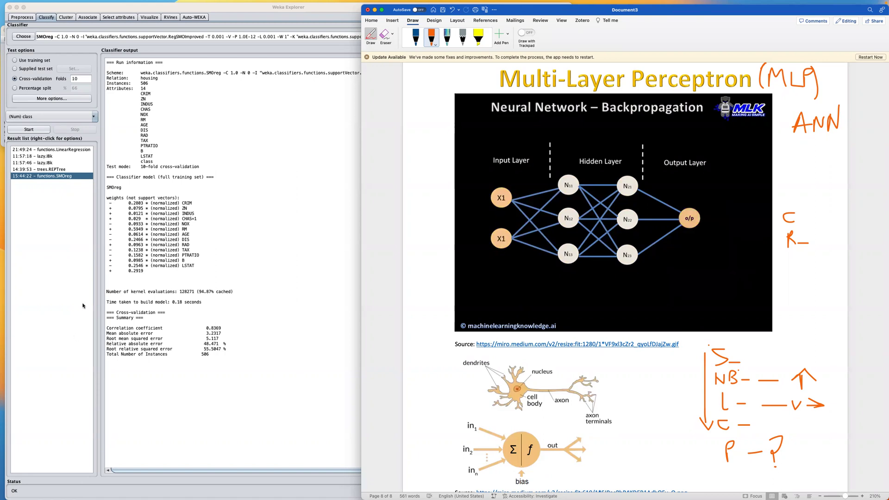
- Switch the Weka classifier to functions > MultilayerPerceptron
click(284, 281)
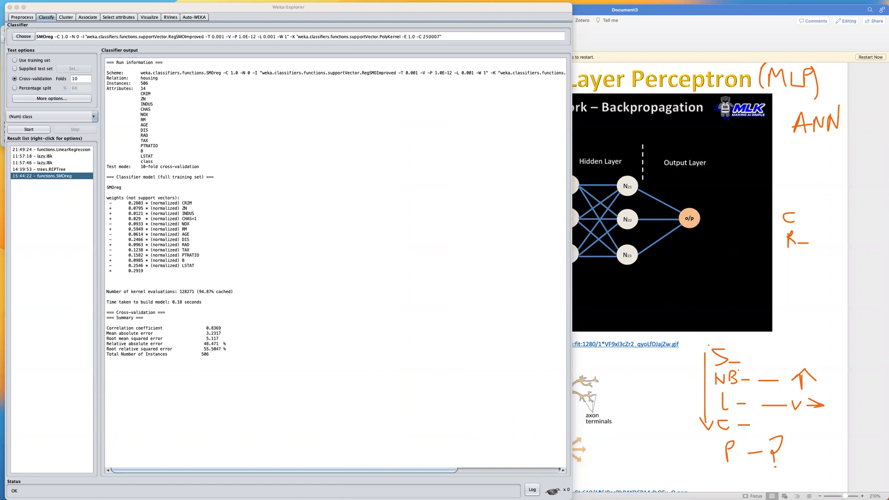
click(23, 37)
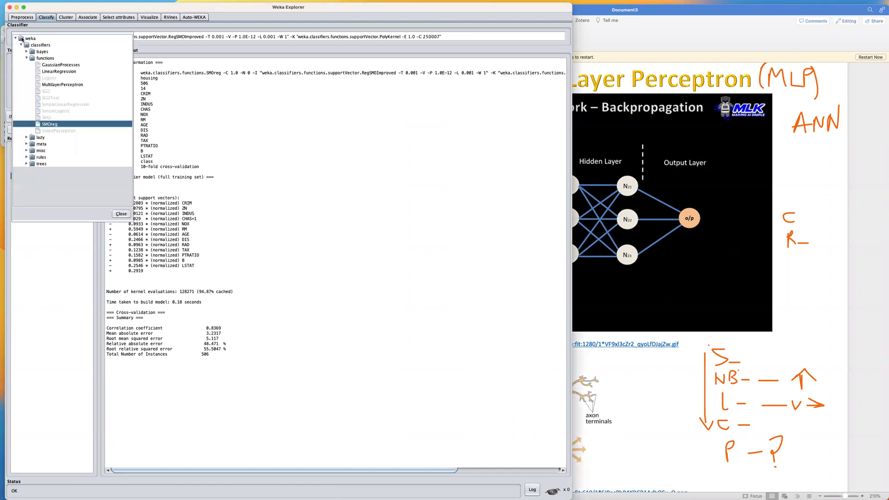
click(56, 85)
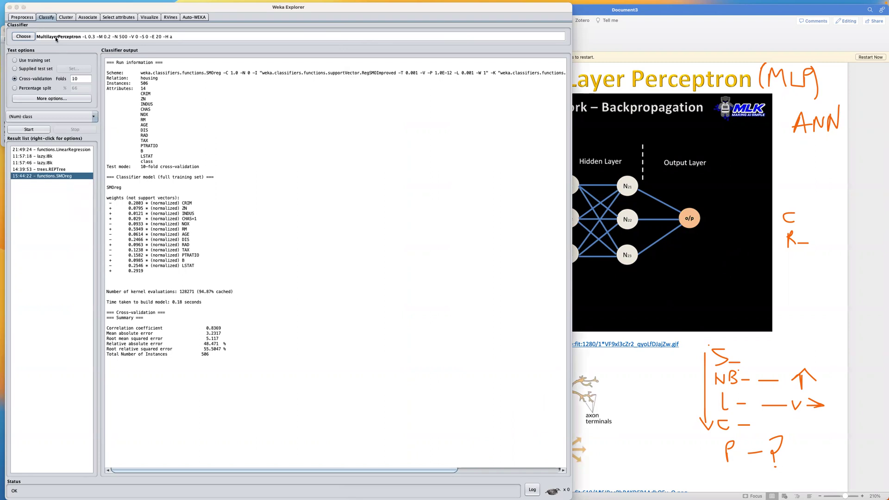
- Open the MultilayerPerceptron editor showing hiddenLayers a, learningRate 0.3, momentum 0.2, trainingTime 500
click(56, 39)
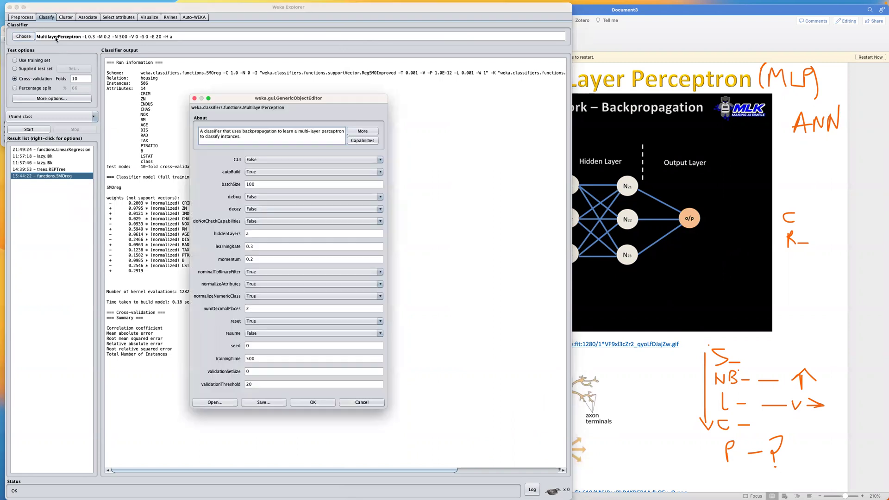
- Accept the MultilayerPerceptron settings unchanged, keeping hiddenLayers a and learning rate 0.3
click(255, 235)
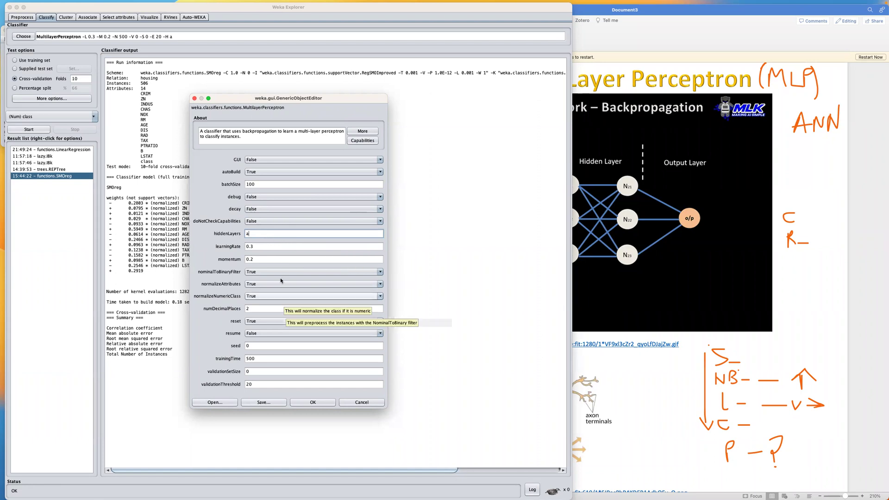
click(314, 402)
- Run cross-validation (RMSE 4.7344), then set hiddenLayers to 2 and learning rate to 0.2
click(29, 129)
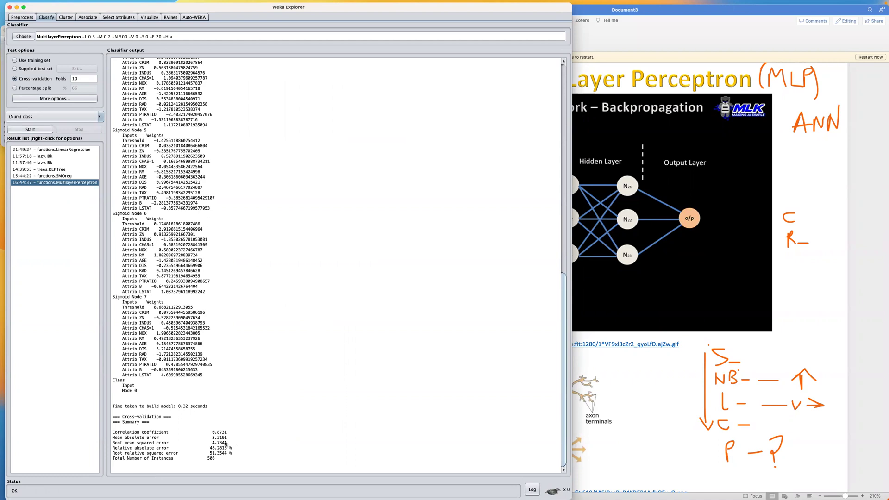
drag(228, 444, 112, 446)
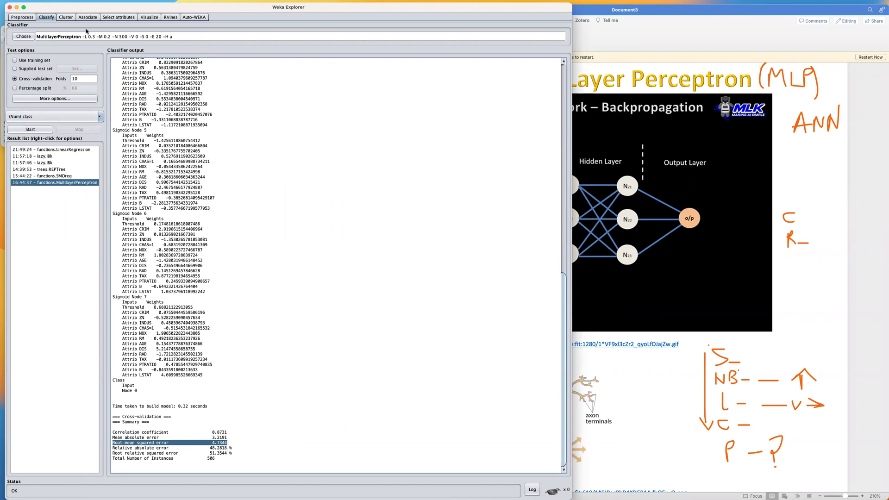
click(56, 37)
click(263, 233)
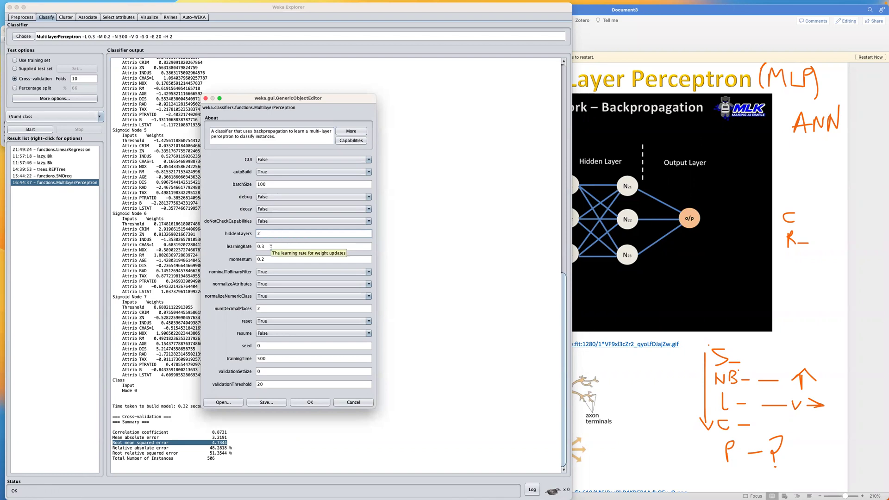
click(268, 245)
key(BackSpace)
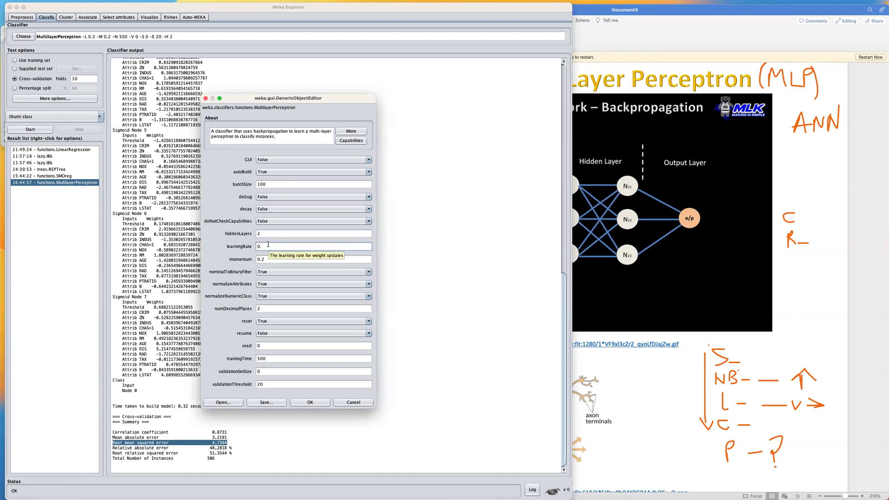
click(310, 403)
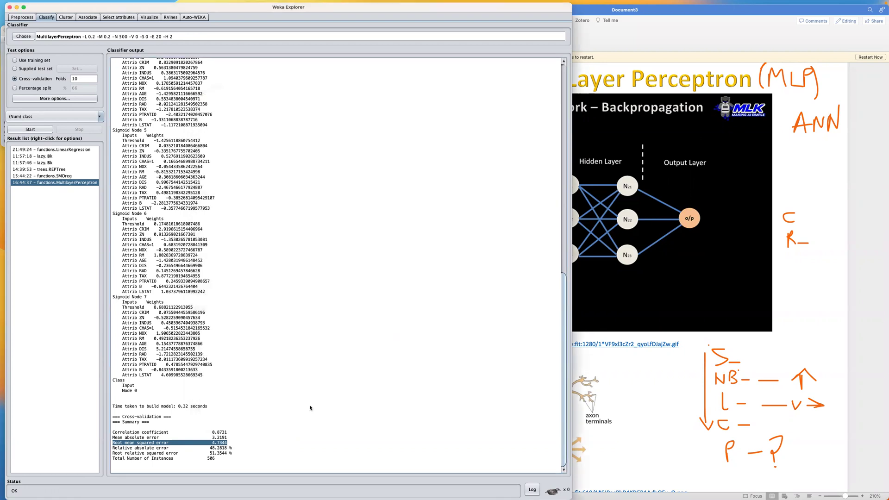
- Rerun the tuned MultilayerPerceptron and highlight its improved root mean squared error, down from 4.7344
click(30, 129)
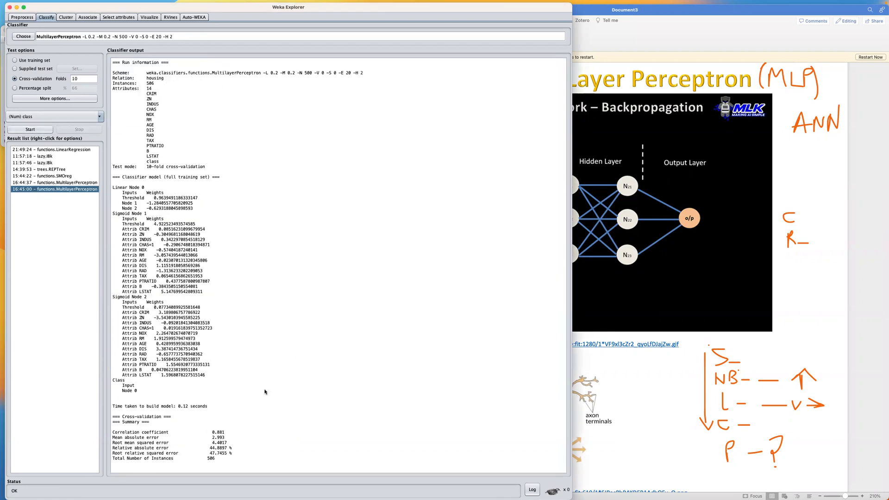
drag(228, 443, 111, 445)
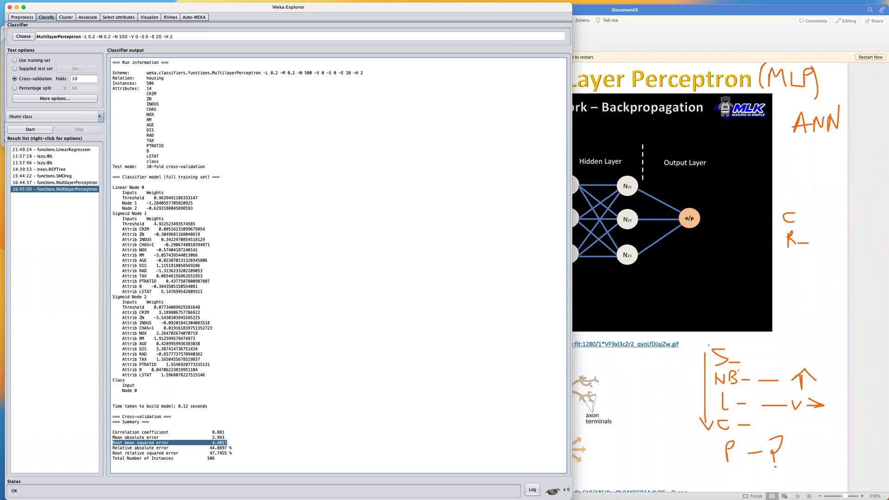
- Set MultilayerPerceptron's GUI option to True and hiddenLayers to 'a', then start a new run
click(56, 38)
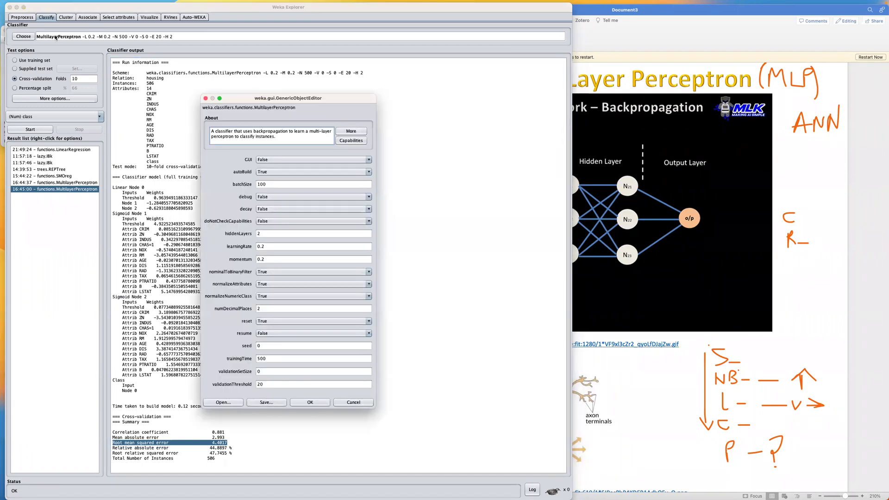
click(268, 160)
click(267, 166)
double_click(268, 234)
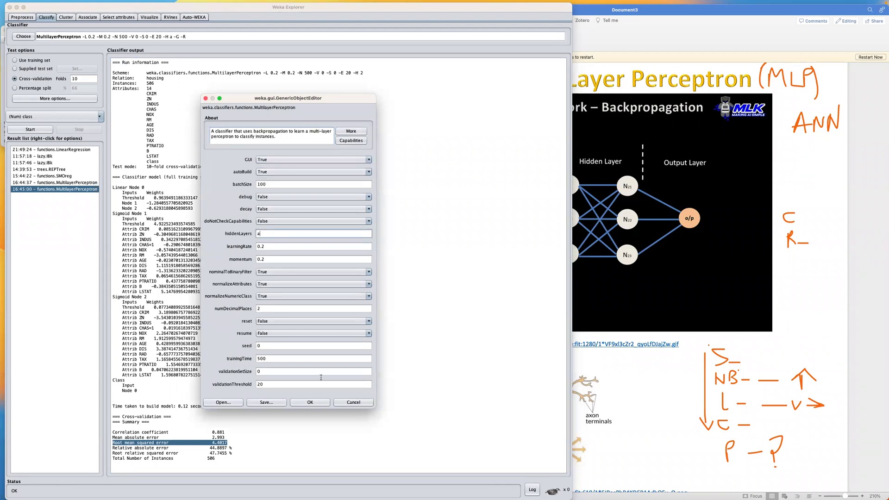
text(a)
click(310, 401)
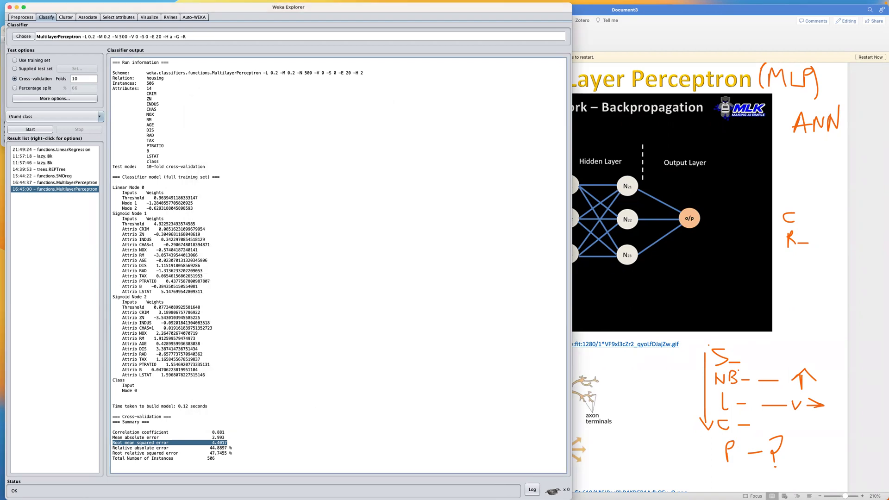
click(34, 130)
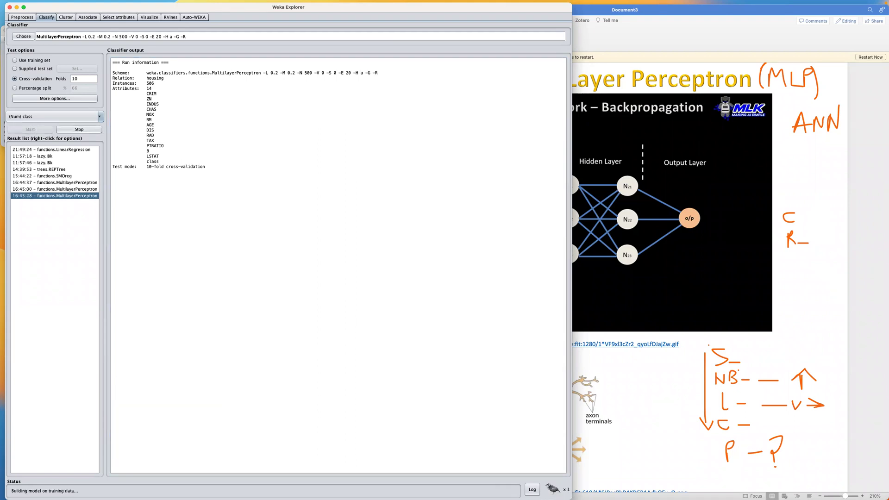
- Reposition and enlarge the Neural Network window, train it for 500 epochs, and accept the result
drag(445, 120, 383, 84)
drag(501, 243, 562, 298)
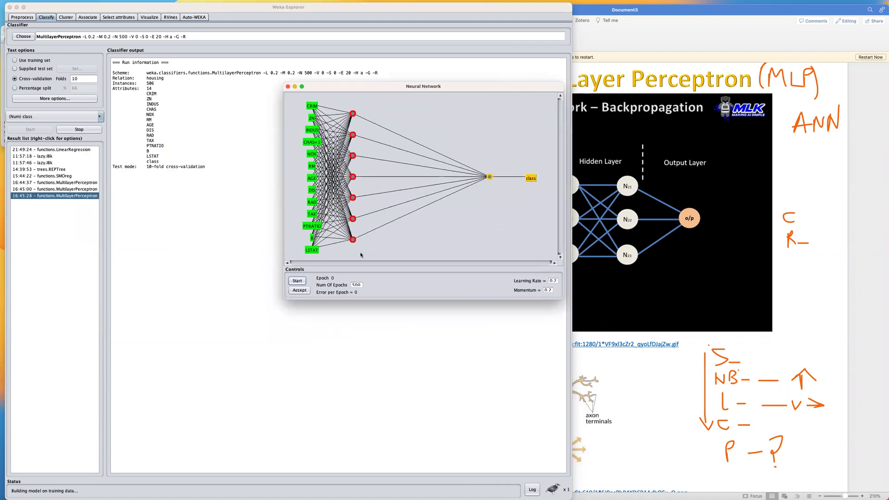
click(302, 280)
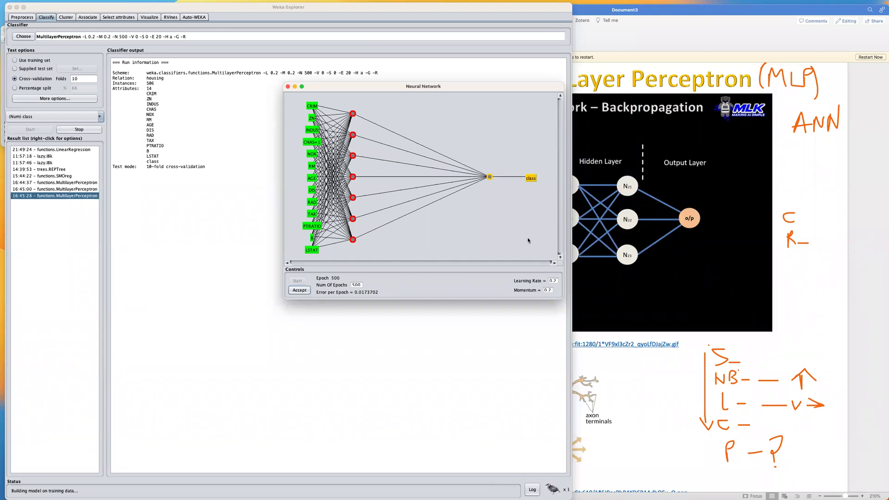
click(805, 277)
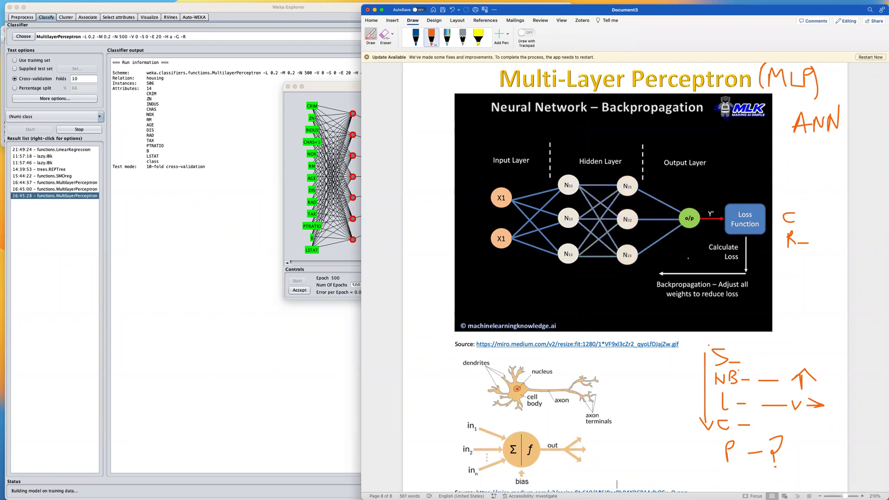
click(355, 263)
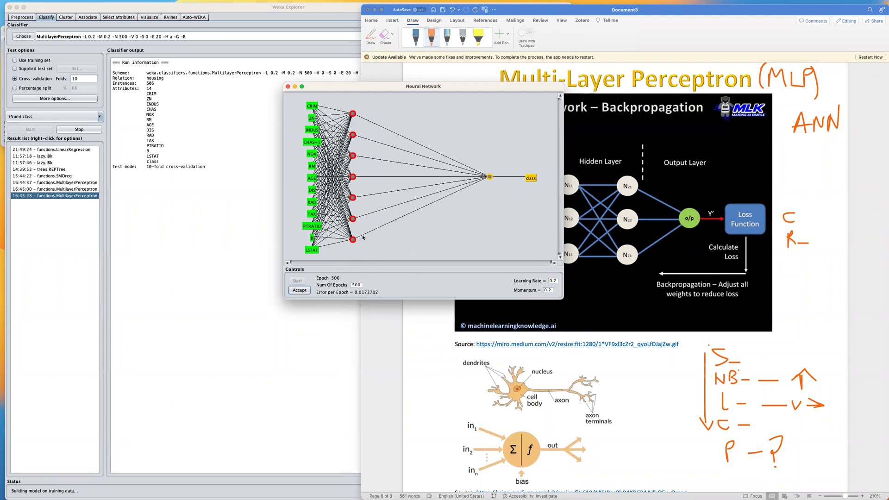
click(299, 290)
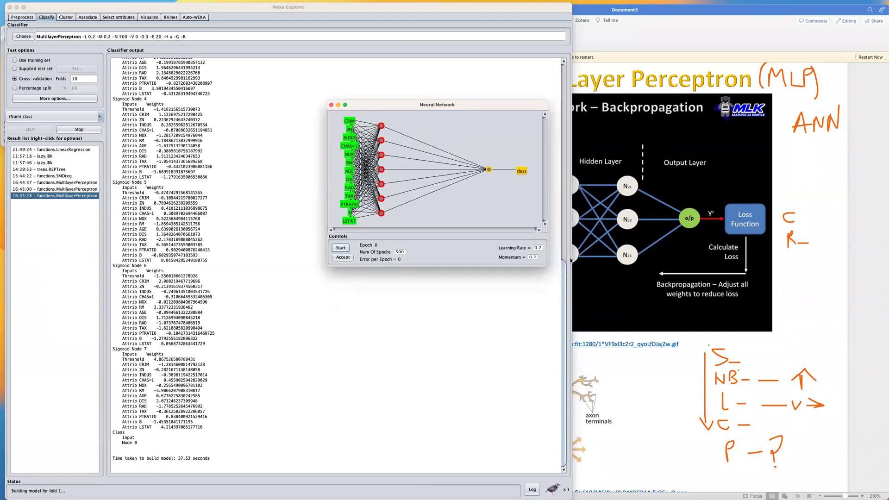
- Enlarge the fold-1 Neural Network window from its bottom-right corner to see the diagram
drag(590, 322, 595, 334)
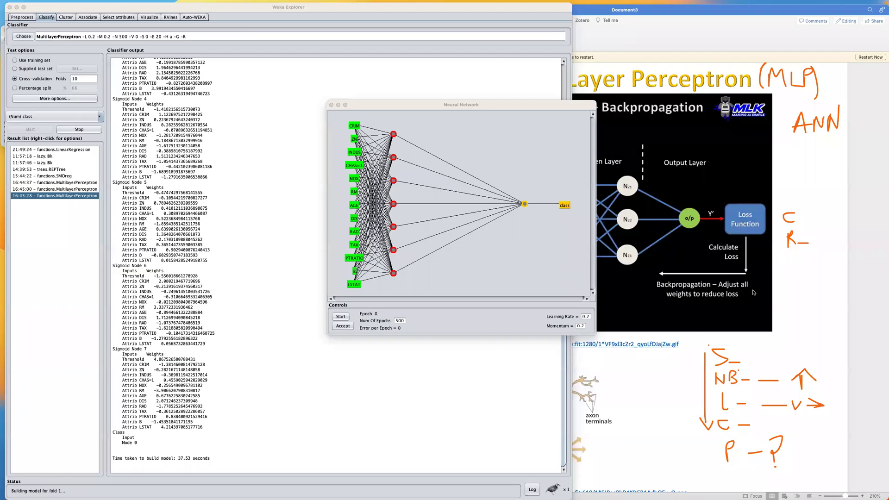
click(796, 299)
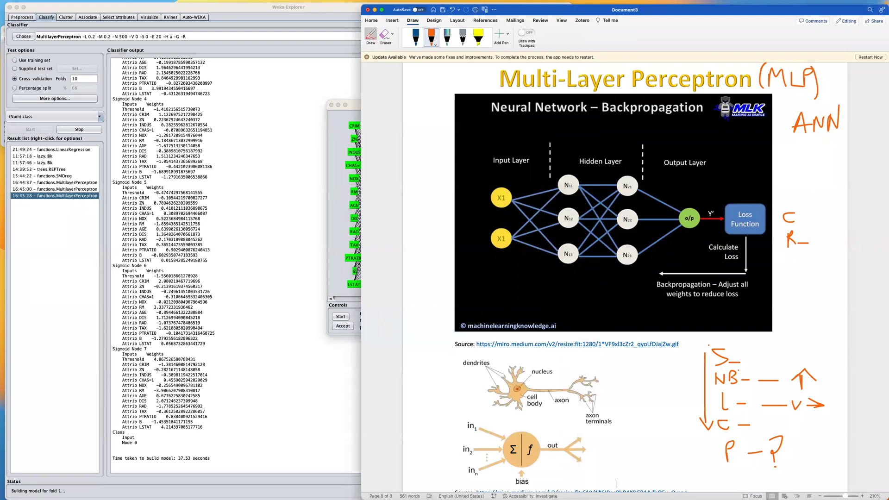